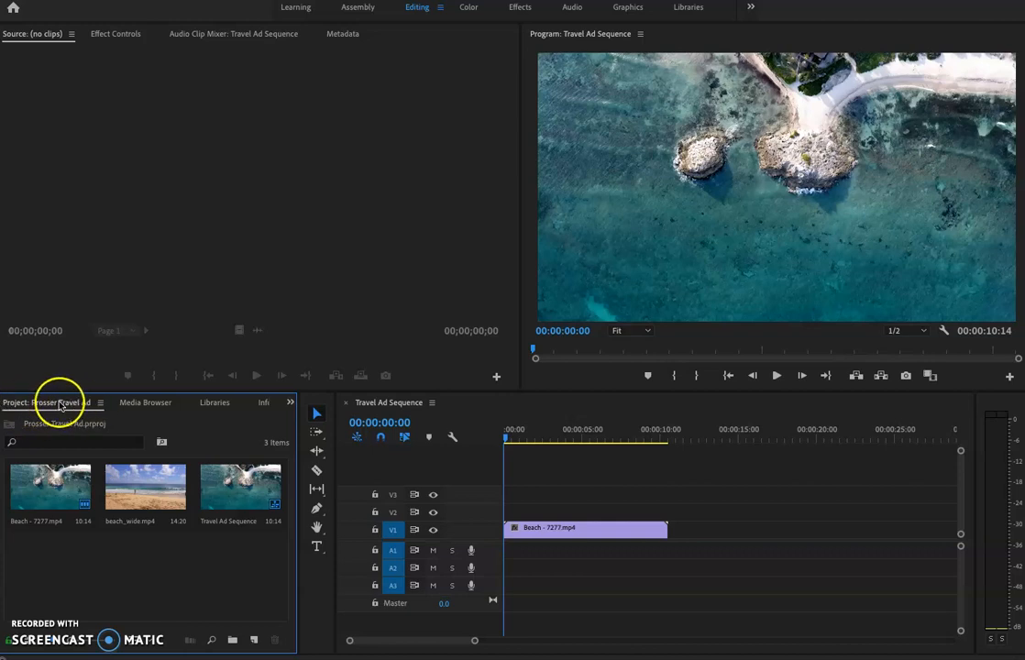
pyautogui.moveTo(145, 486); pyautogui.dragTo(273, 509)
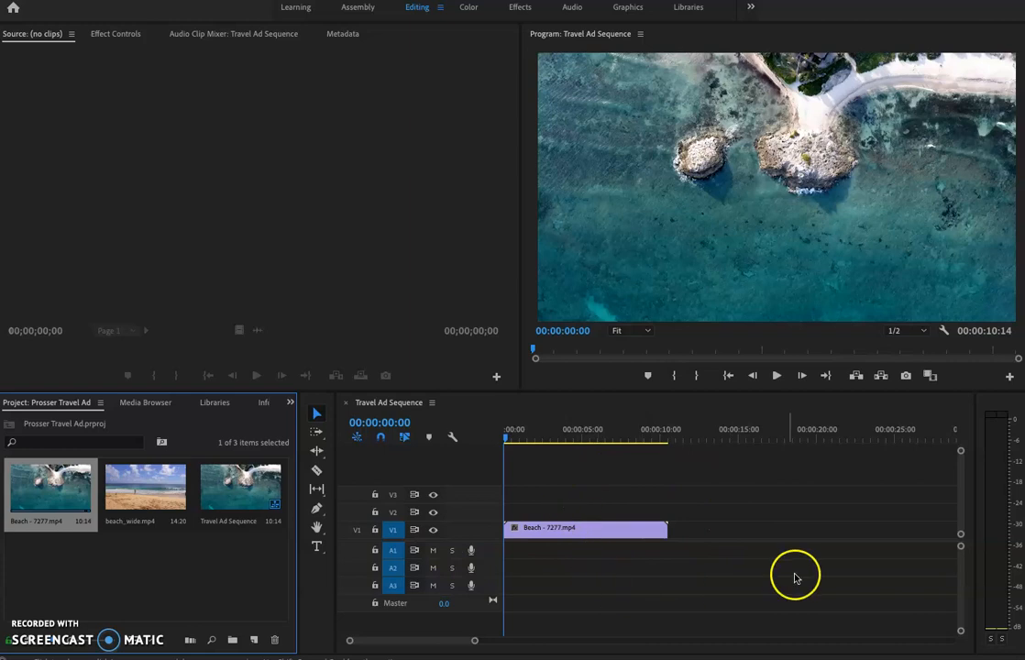
pyautogui.click(213, 478)
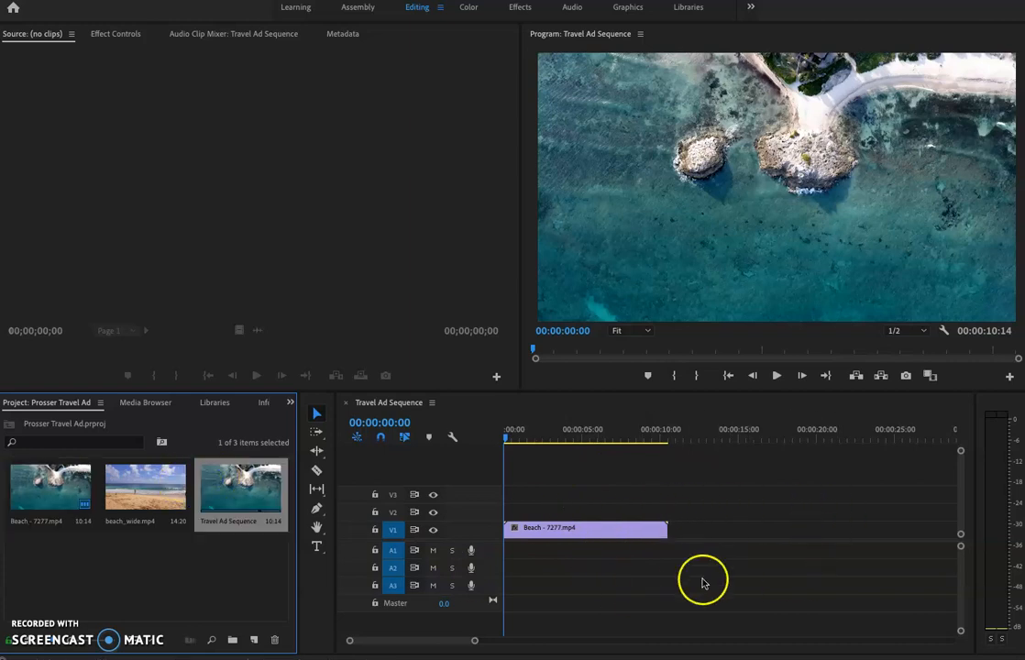
pyautogui.click(121, 574)
# Place beach_wide.mp4 on V2 right after the V1 clip and Beach - 7277.mp4 on V3 overlapping both, and scrub through the sequence
pyautogui.moveTo(147, 490); pyautogui.dragTo(701, 518)
pyautogui.moveTo(142, 503); pyautogui.dragTo(709, 501)
pyautogui.moveTo(51, 486); pyautogui.dragTo(561, 495)
pyautogui.click(778, 436)
pyautogui.click(629, 435)
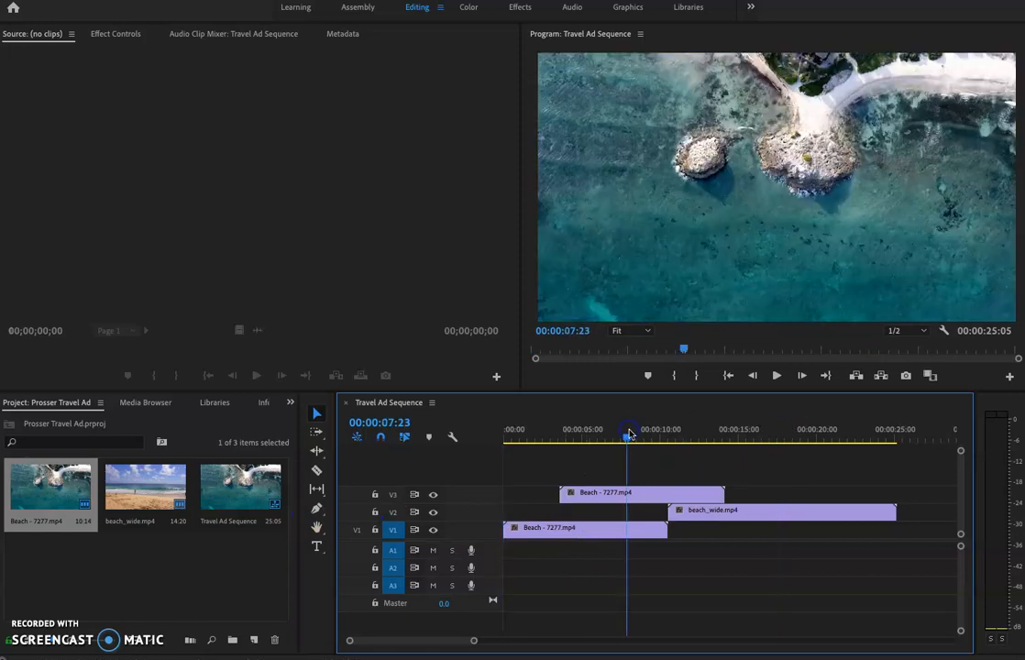
pyautogui.click(528, 438)
# Delete every clip from the V1, V2 and V3 tracks of the Travel Ad Sequence
pyautogui.click(640, 494)
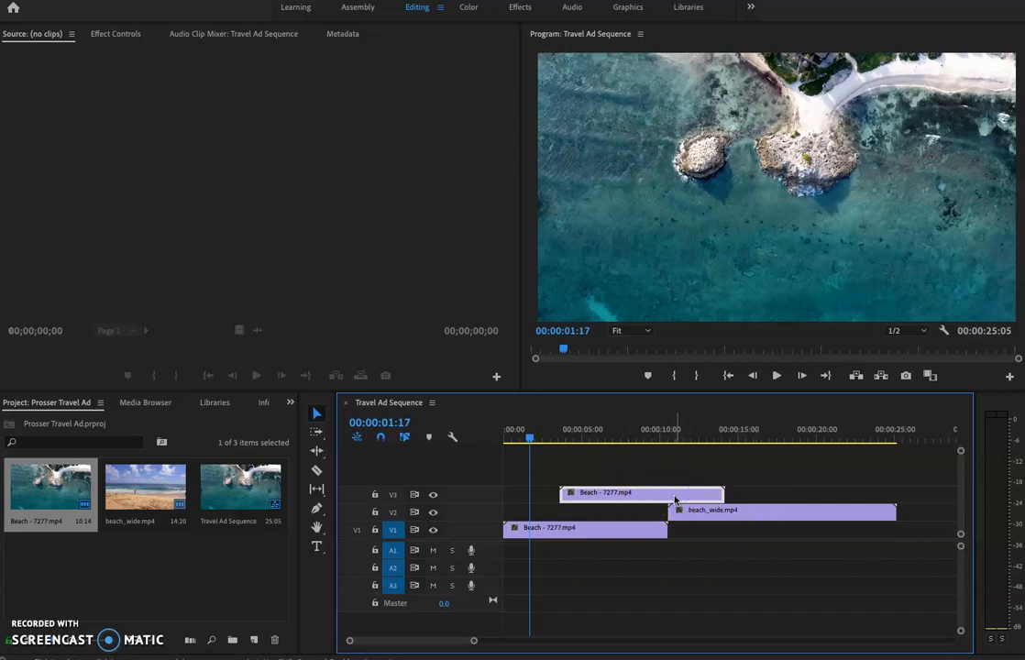
pyautogui.press('Delete')
pyautogui.click(726, 508)
pyautogui.press('Delete')
pyautogui.click(623, 530)
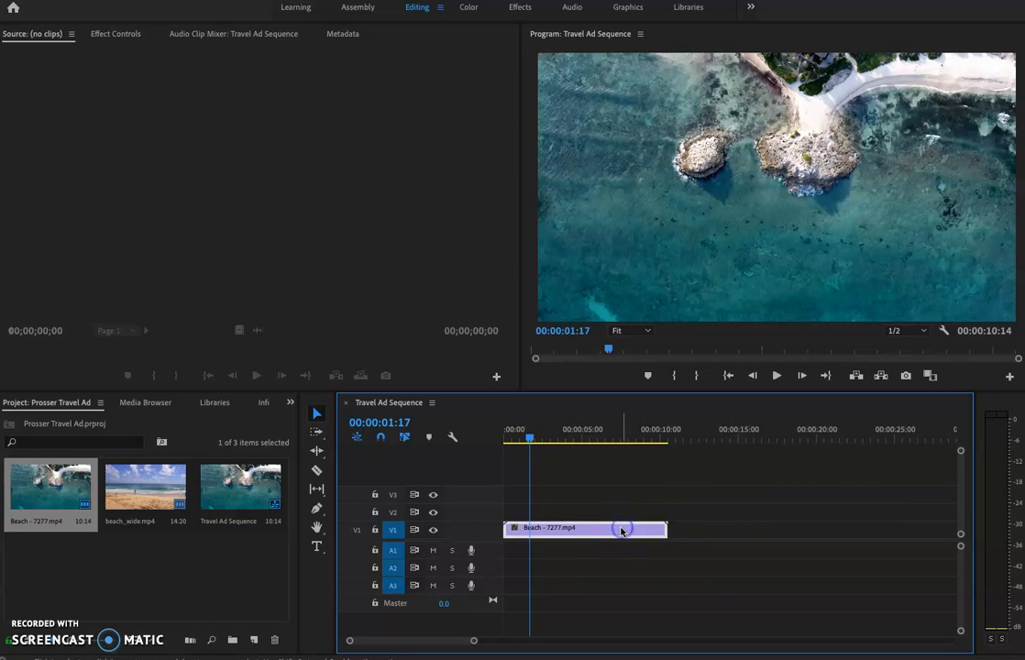
pyautogui.press('Delete')
# Open beach_wide.mp4 in the Source Monitor
pyautogui.click(149, 472)
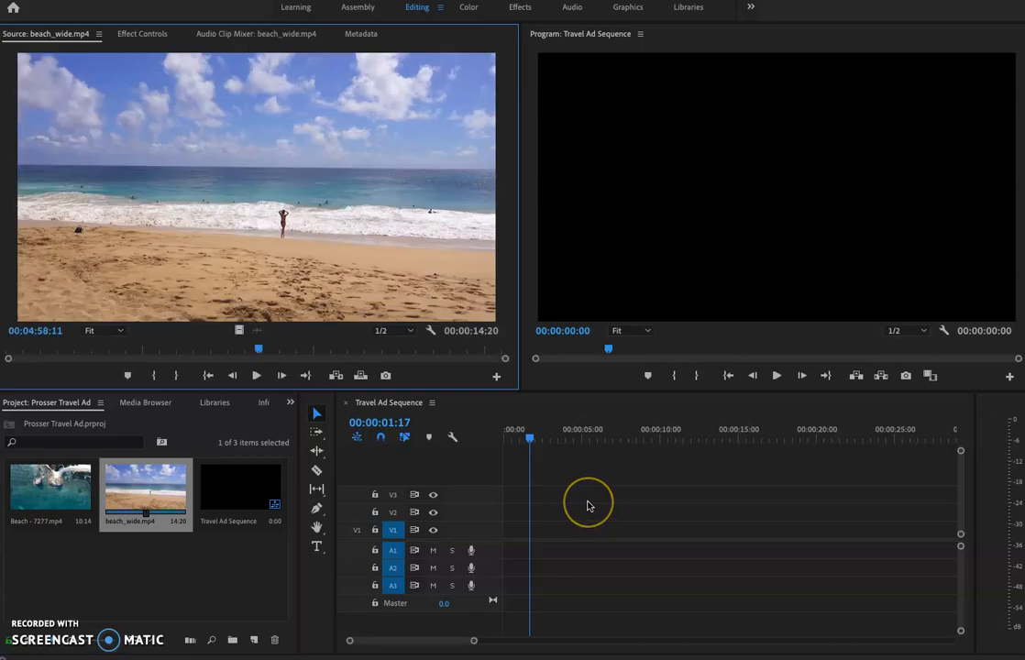
pyautogui.click(289, 465)
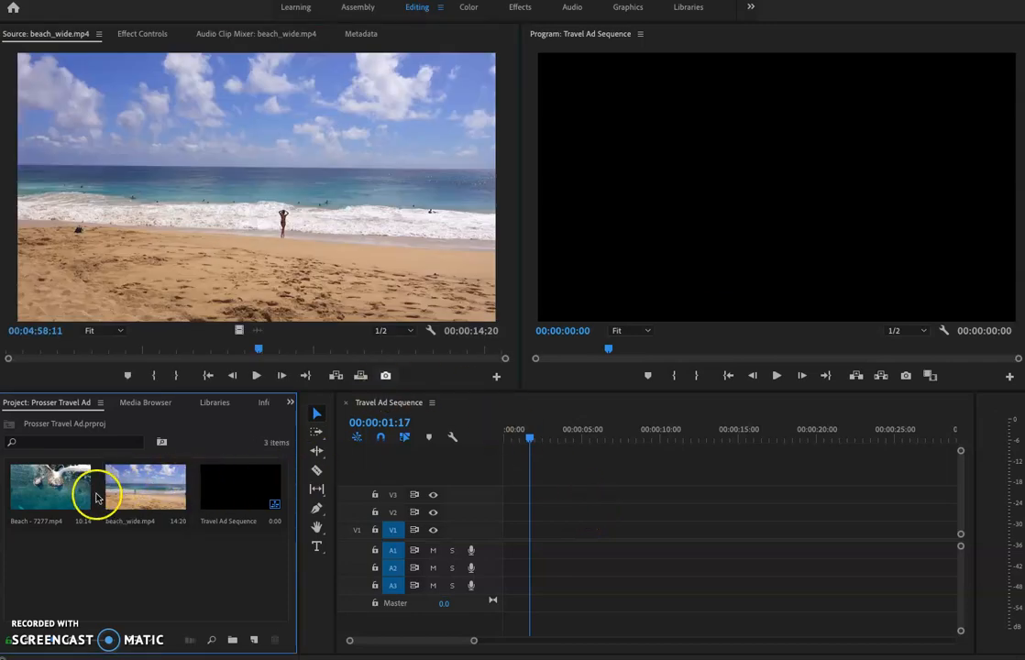
pyautogui.press('super+i')
pyautogui.click(816, 376)
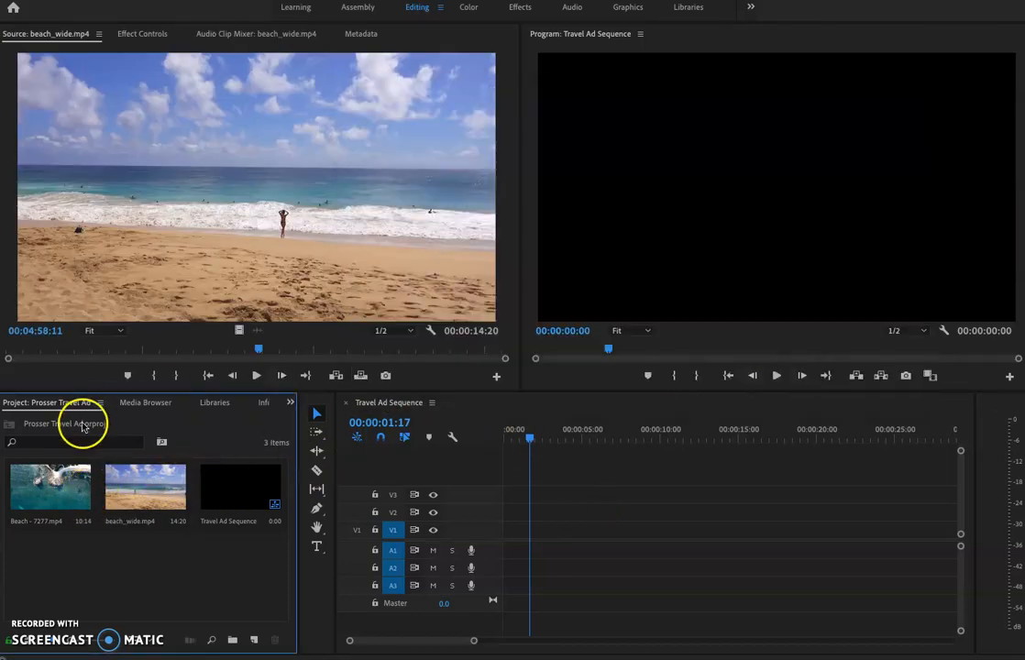
# Load Beach - 7277.mp4 into the Source Monitor, play and scrub through it, and return to its start
pyautogui.doubleClick(53, 486)
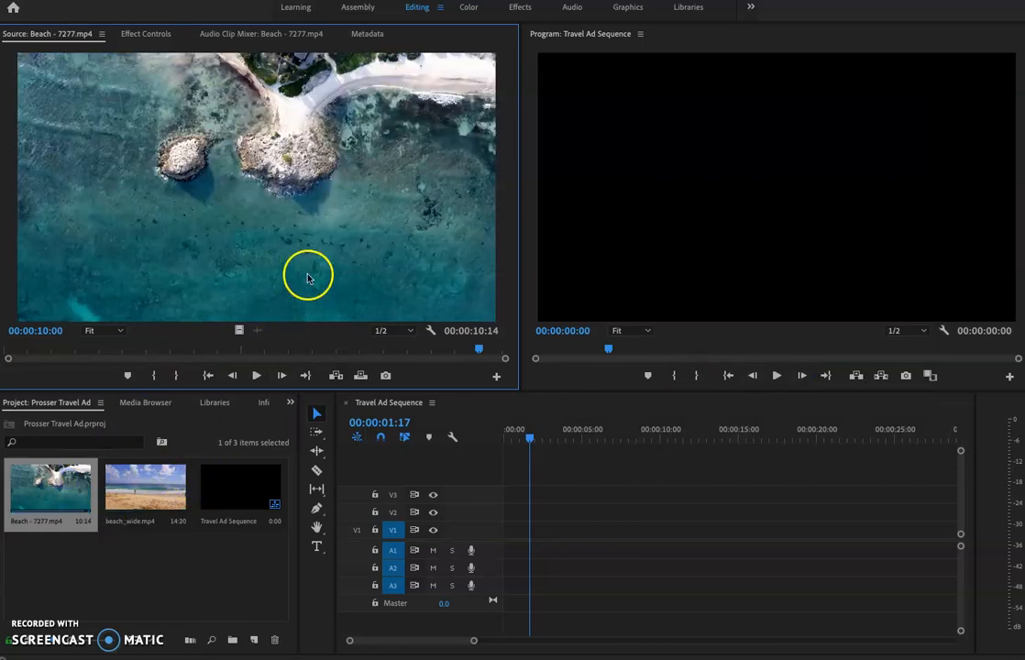
pyautogui.click(180, 503)
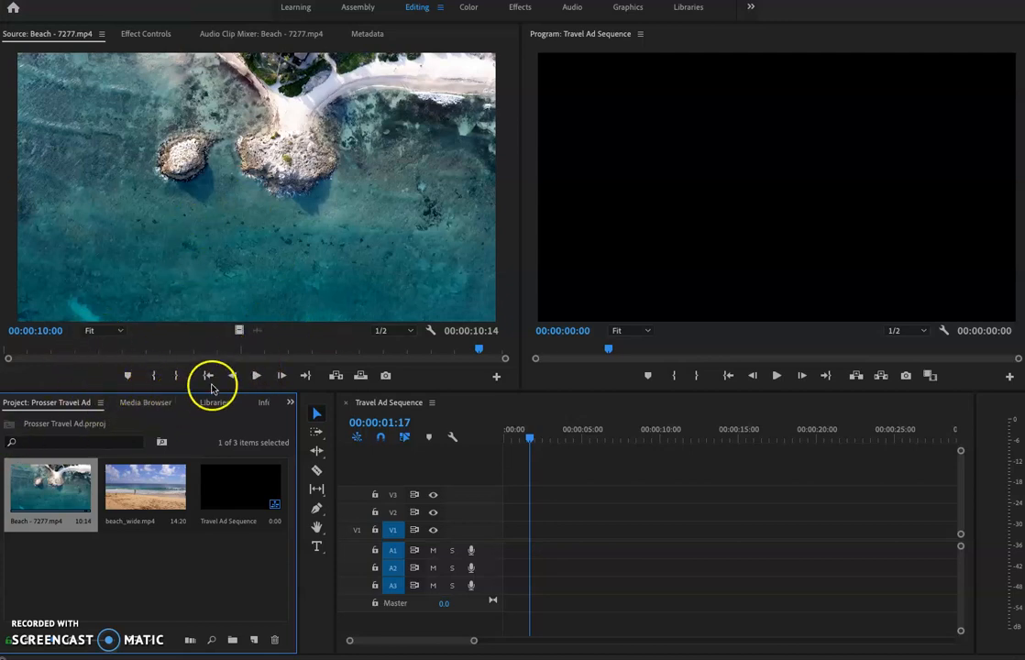
pyautogui.click(7, 364)
pyautogui.click(255, 376)
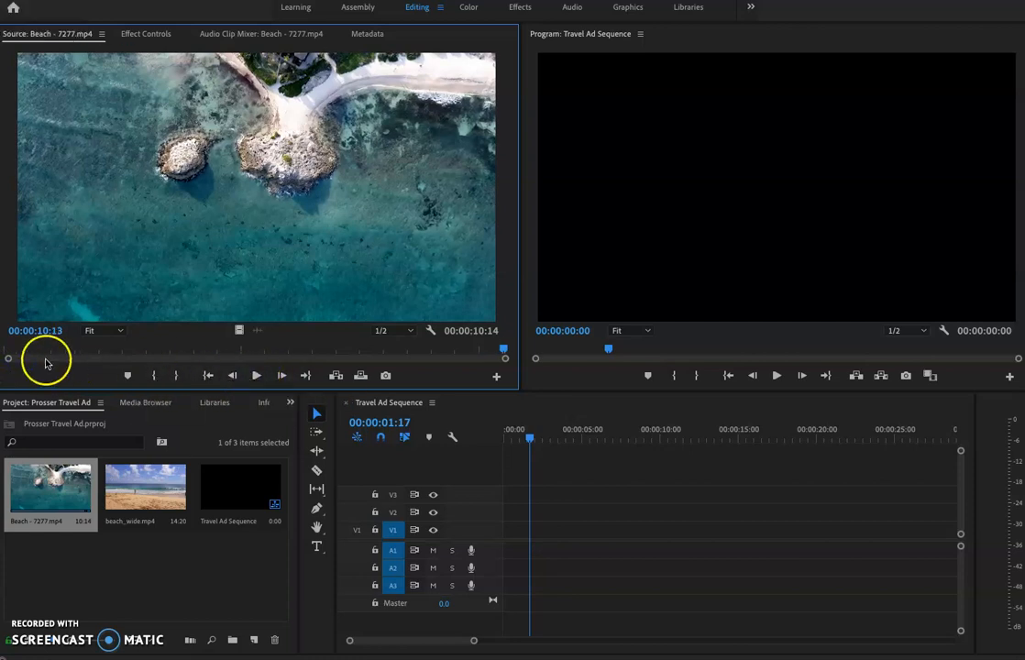
pyautogui.moveTo(503, 353)
pyautogui.mouseDown()
pyautogui.moveTo(149, 358)
pyautogui.moveTo(500, 351)
pyautogui.mouseUp()
pyautogui.moveTo(135, 346); pyautogui.dragTo(88, 349)
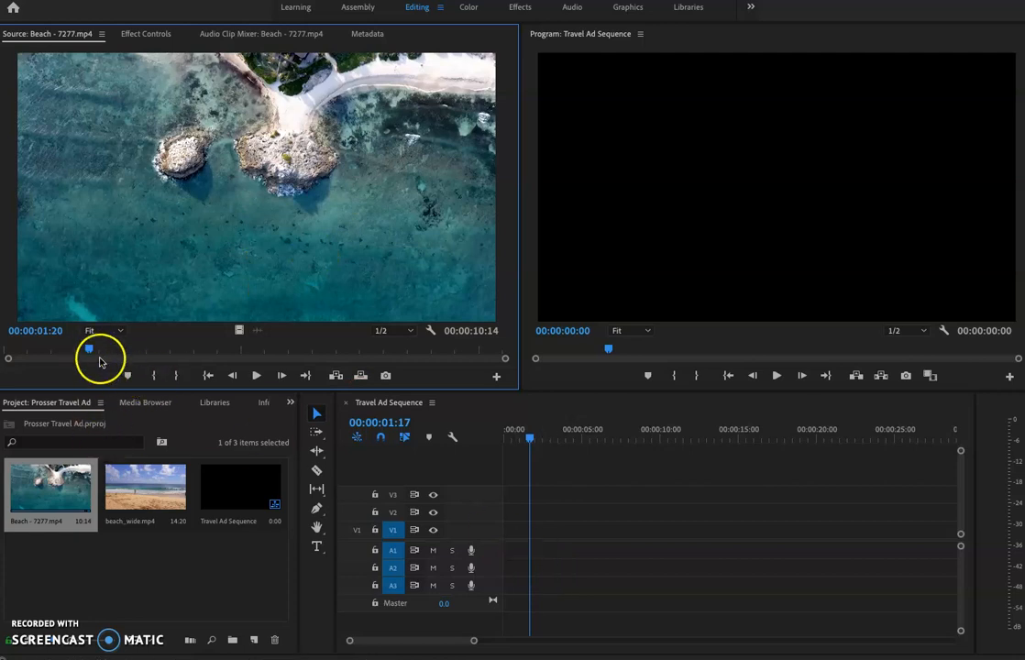
pyautogui.moveTo(98, 357); pyautogui.dragTo(144, 361)
pyautogui.click(208, 375)
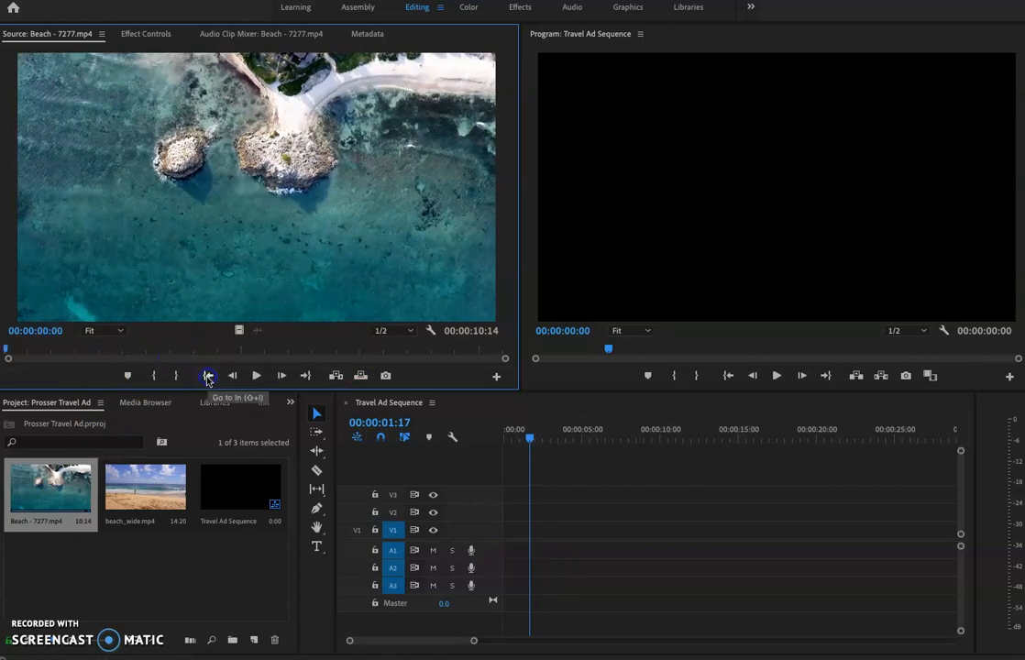
# Mark the In point at 00:00:02:03 and the Out point at 00:00:07:02 on the Beach - 7277.mp4 source clip
pyautogui.moveTo(6, 357); pyautogui.dragTo(157, 357)
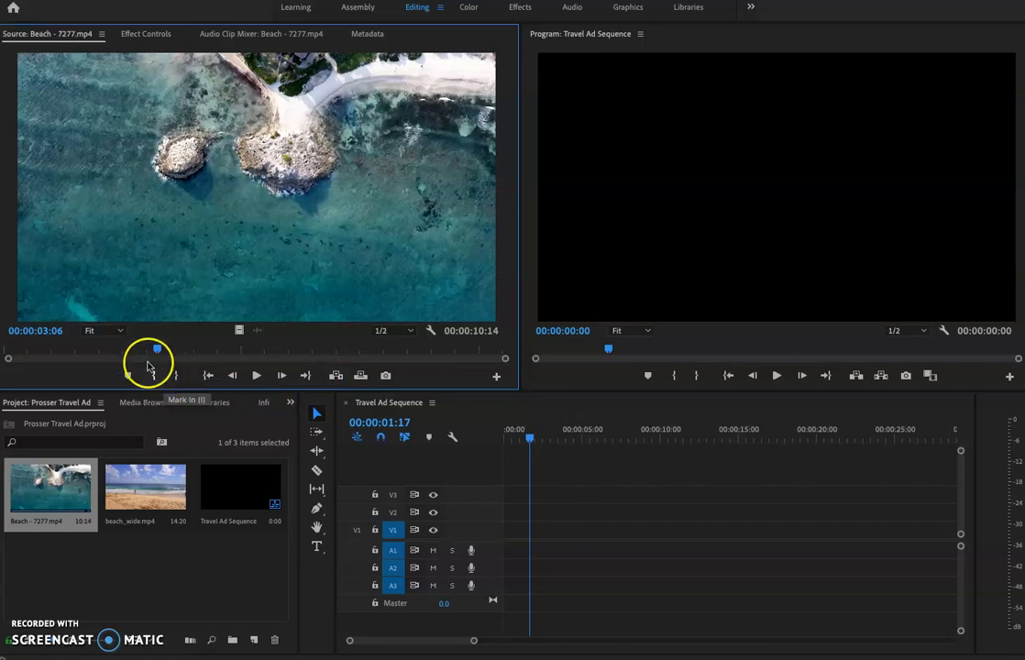
pyautogui.click(106, 353)
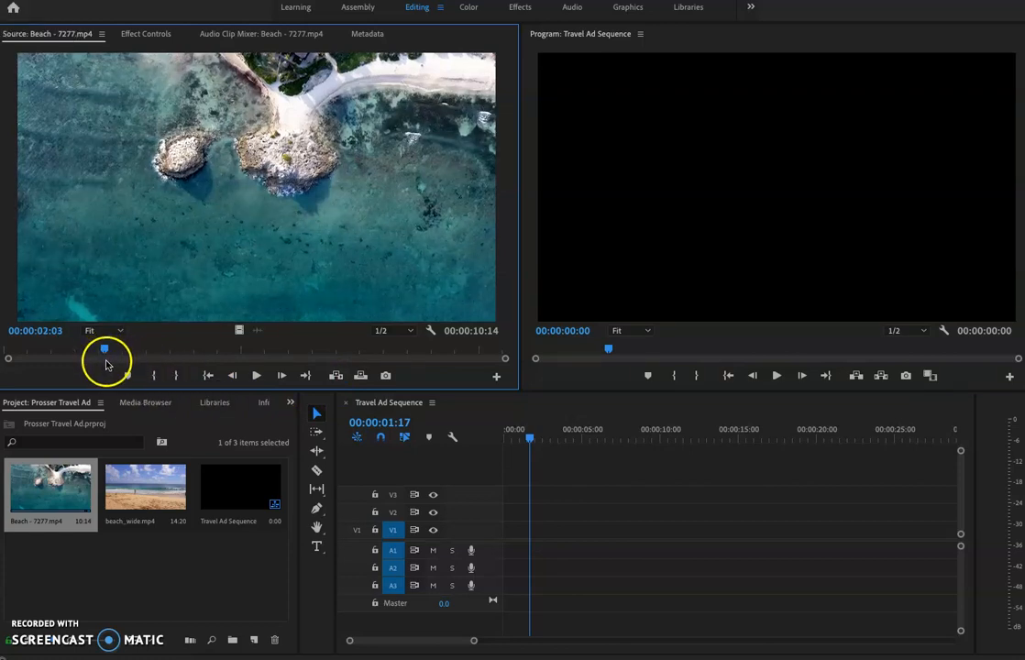
pyautogui.click(155, 377)
pyautogui.moveTo(494, 352); pyautogui.dragTo(338, 356)
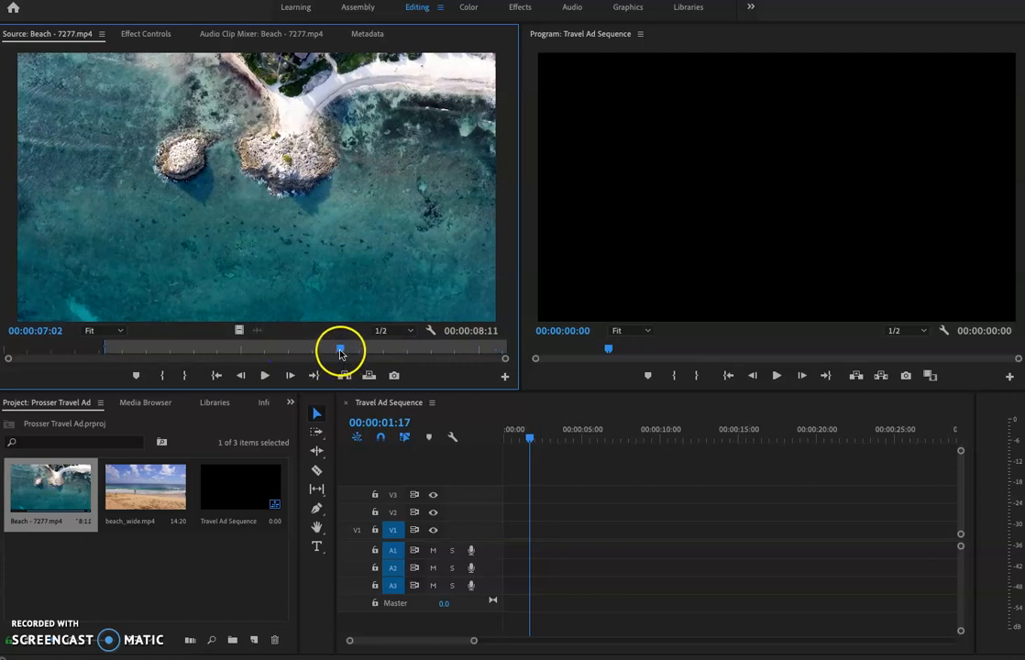
pyautogui.click(185, 377)
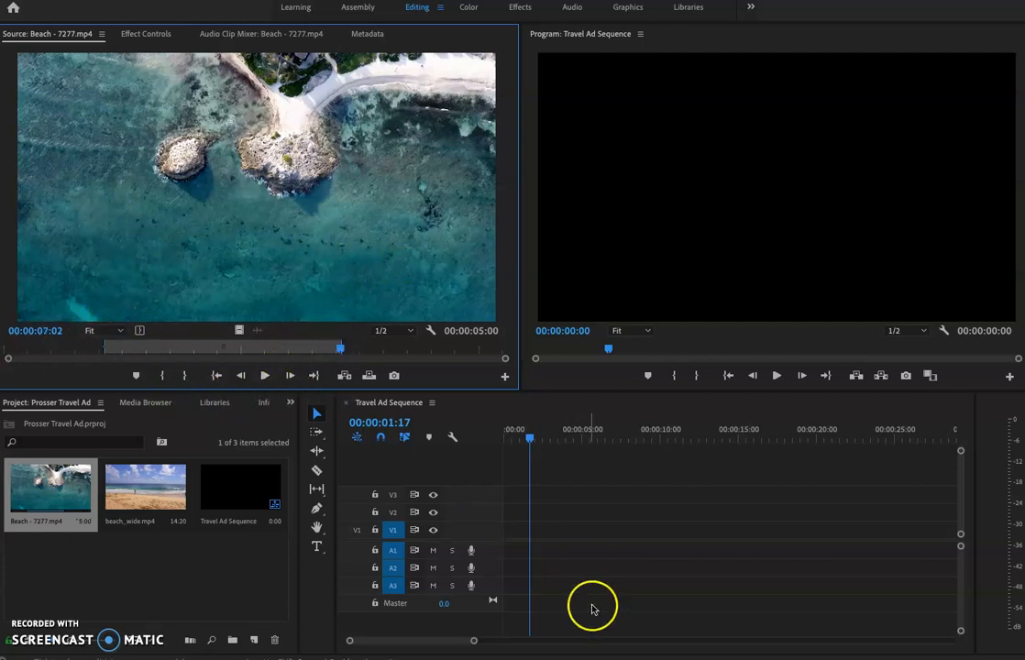
# Place the marked section of Beach - 7277.mp4 at the start of track V2
pyautogui.moveTo(272, 297); pyautogui.dragTo(514, 511)
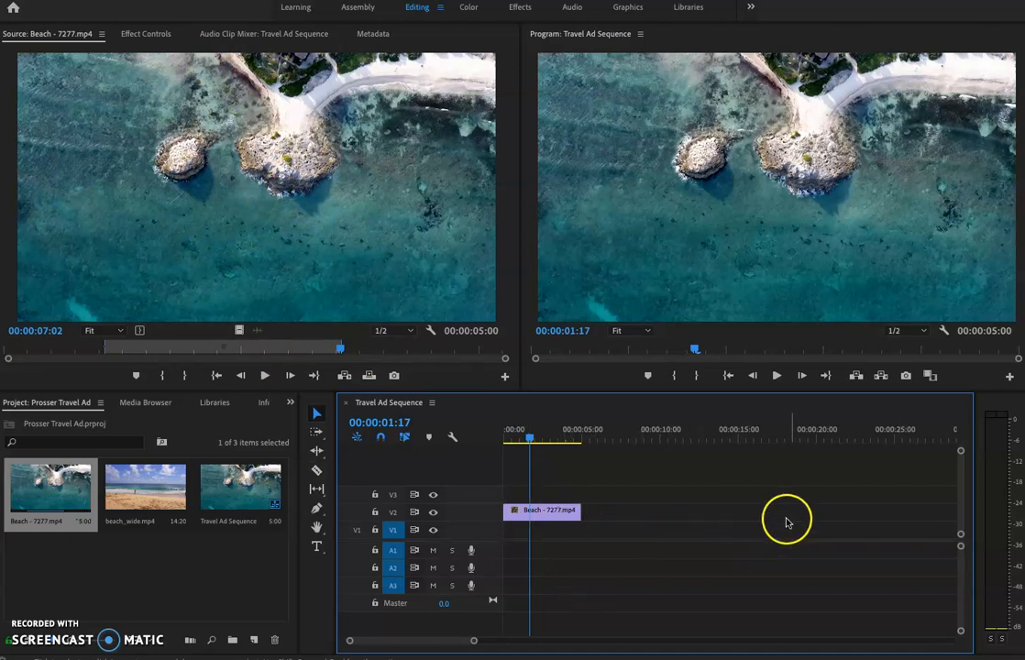
pyautogui.click(195, 547)
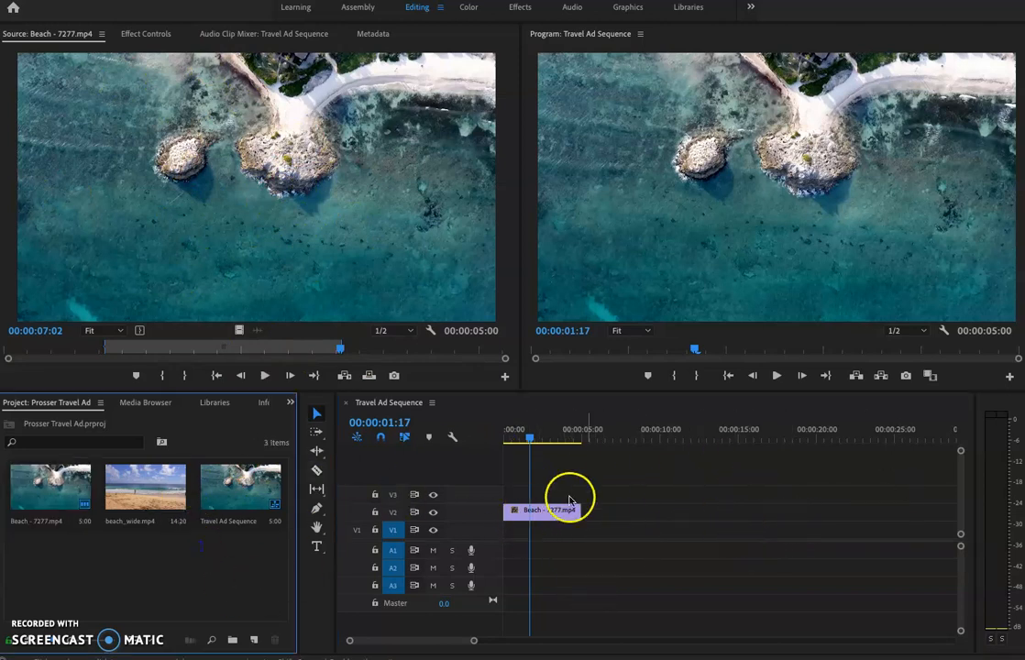
# Move the V2 clip to about 00:00:07:20 and back to the sequence start, and scrub the playhead to 00:00:01:08
pyautogui.moveTo(560, 510); pyautogui.dragTo(682, 523)
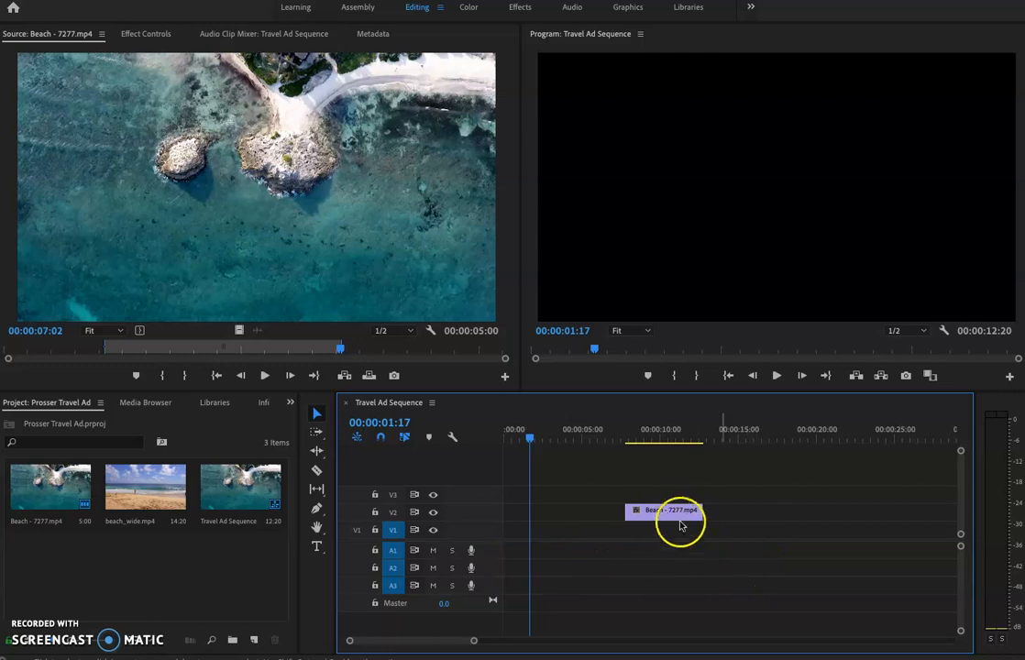
pyautogui.moveTo(664, 513); pyautogui.dragTo(570, 522)
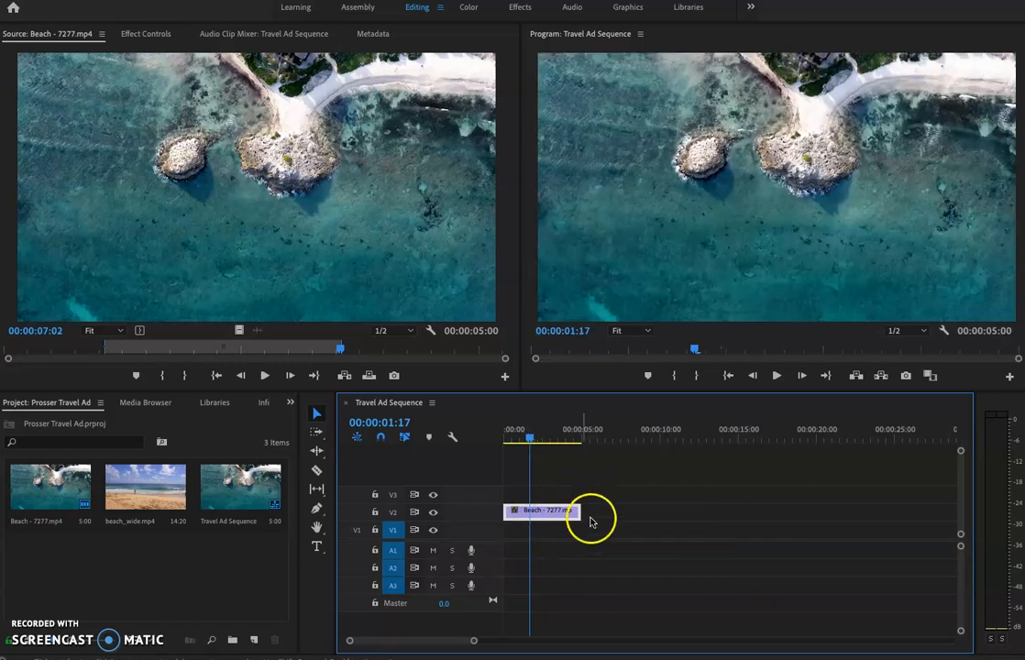
pyautogui.click(532, 441)
pyautogui.moveTo(532, 441)
pyautogui.mouseDown()
pyautogui.moveTo(509, 441)
pyautogui.moveTo(597, 441)
pyautogui.moveTo(524, 447)
pyautogui.mouseUp()
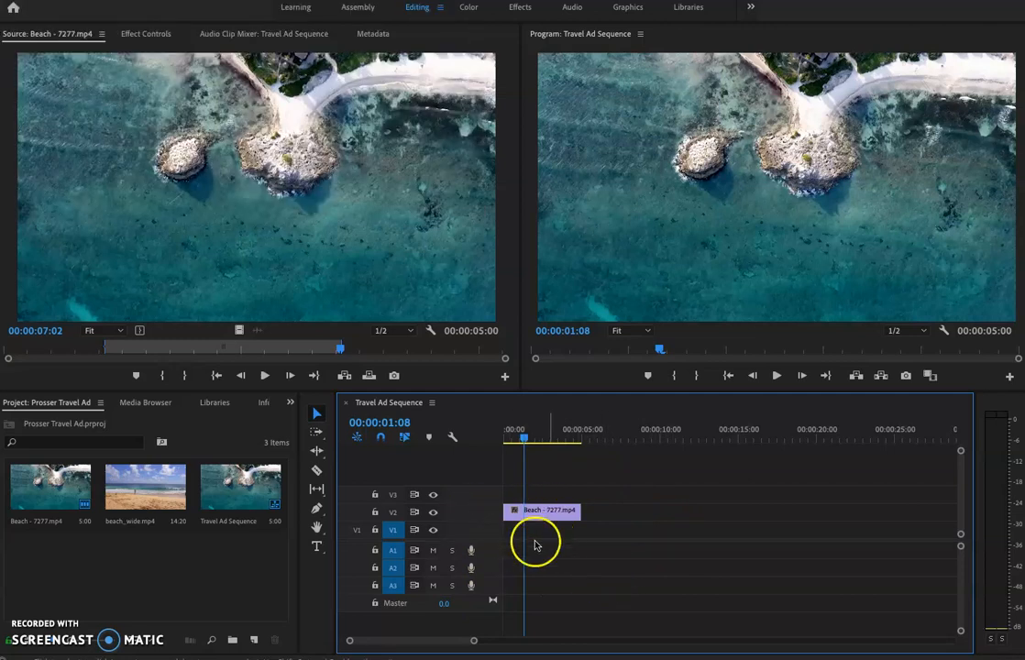
# Shift the V2 clip to start at about 00:00:05:00 and split it with the Razor tool at about 8.5 seconds
pyautogui.moveTo(544, 510); pyautogui.dragTo(623, 512)
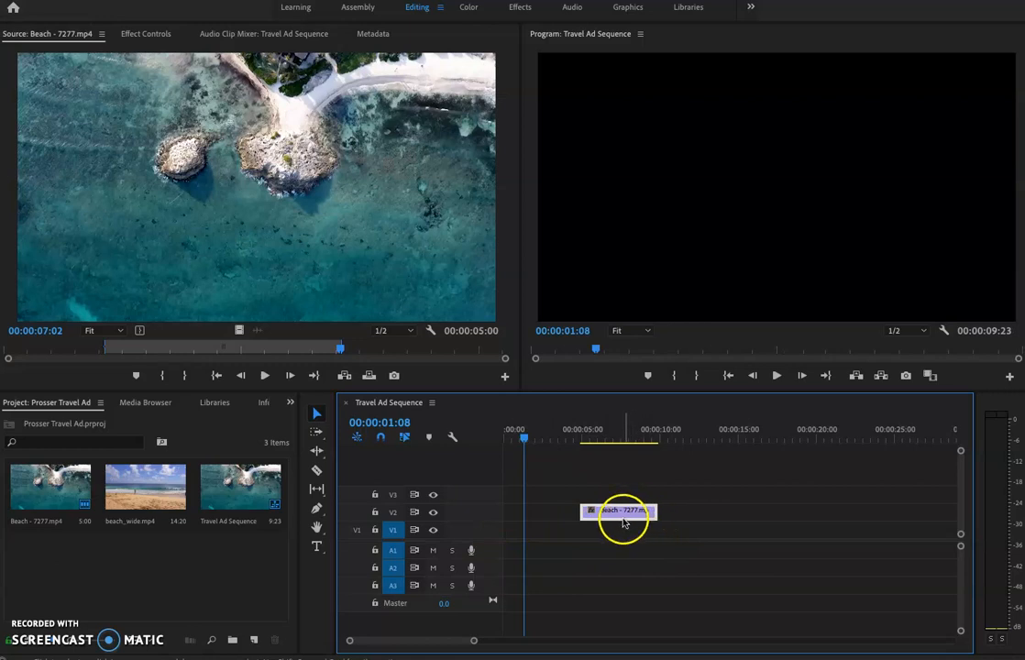
pyautogui.click(317, 473)
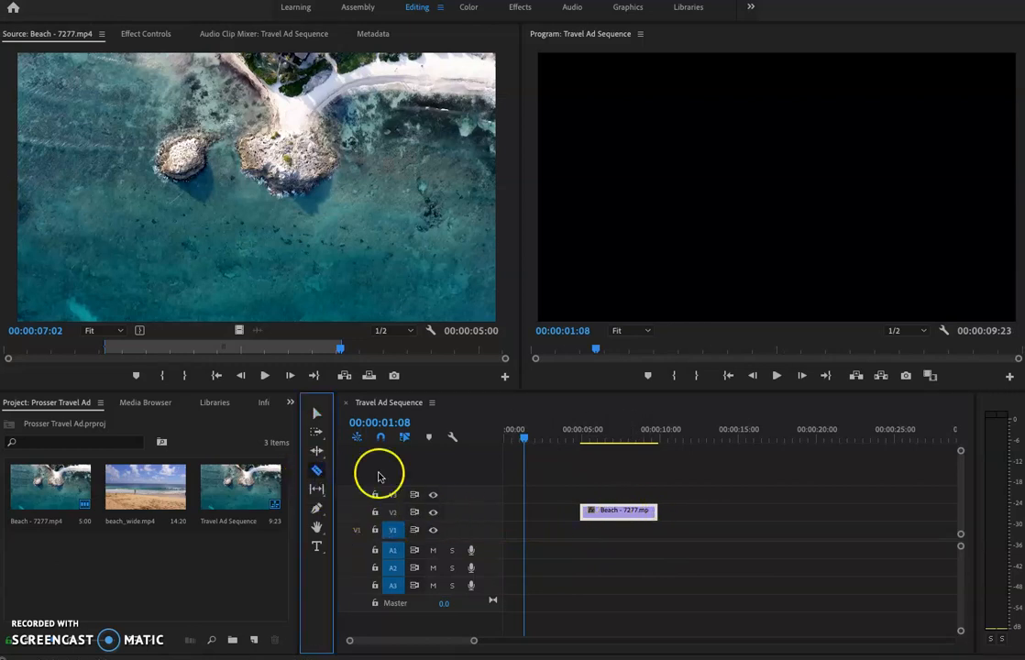
pyautogui.click(636, 511)
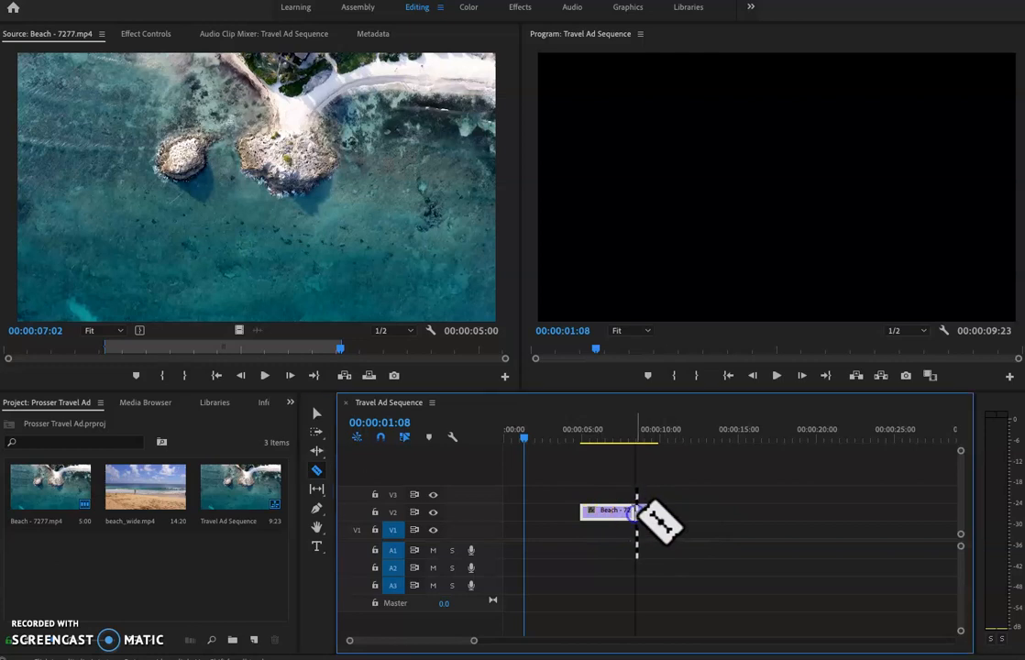
# Move the two pieces on V2 apart, the first starting at about 2 seconds and the second at about 14 seconds
pyautogui.click(316, 413)
pyautogui.click(646, 518)
pyautogui.moveTo(645, 519); pyautogui.dragTo(576, 510)
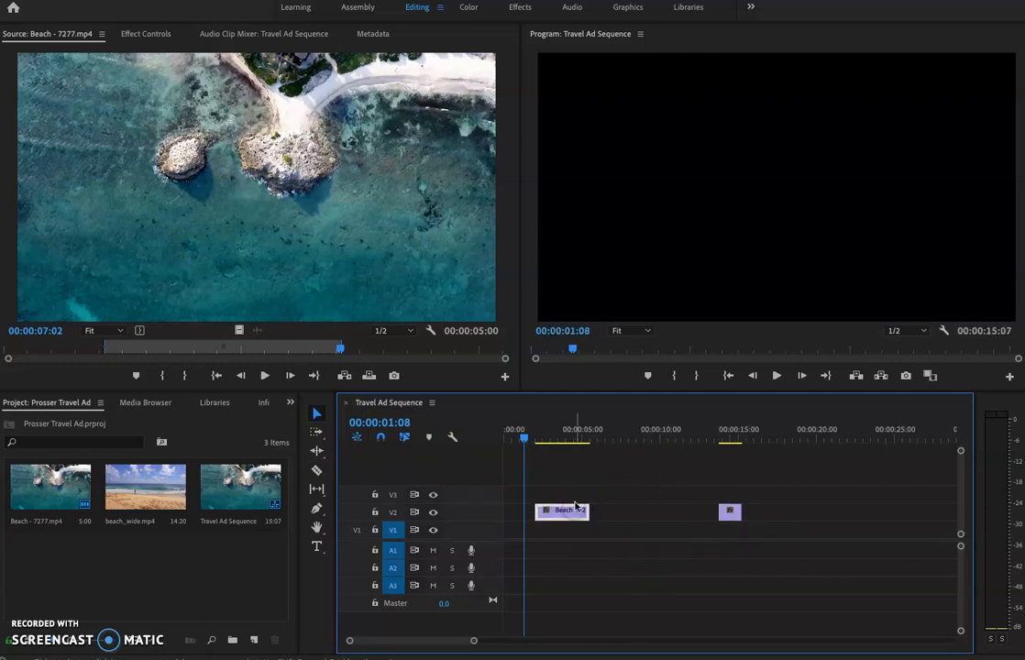